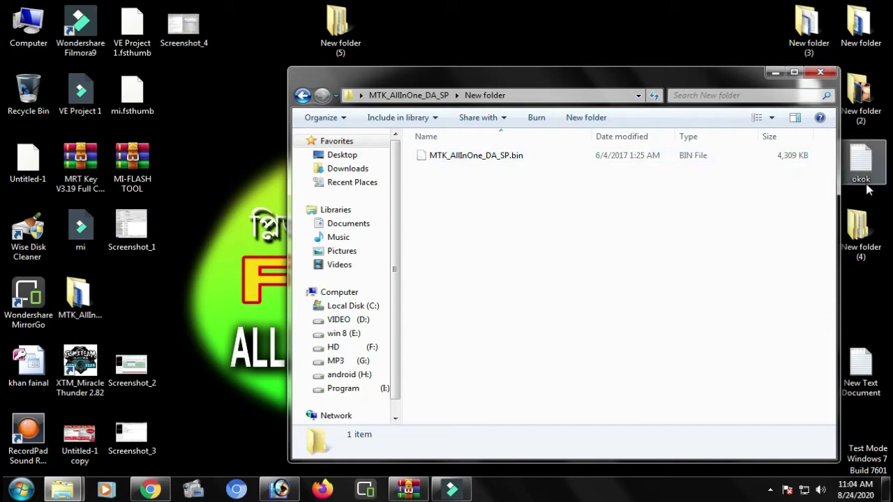
pyautogui.click(498, 162)
pyautogui.rightClick(498, 161)
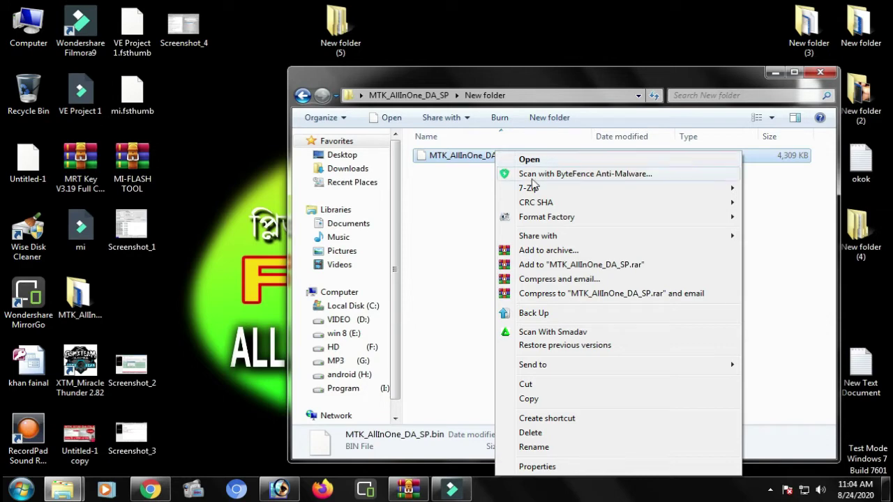
pyautogui.click(450, 232)
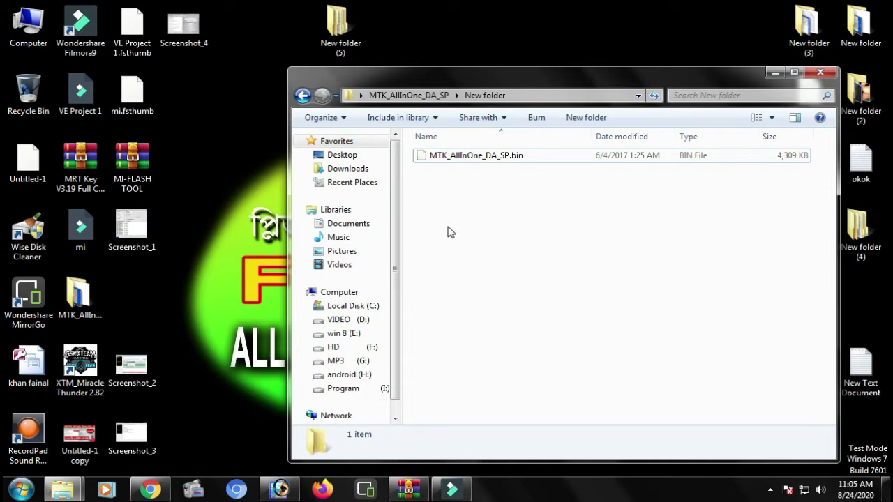
# Maximize the folder window, dismiss the color scheme prompt and select MTK_AllInOne_DA_SP.bin
pyautogui.doubleClick(538, 75)
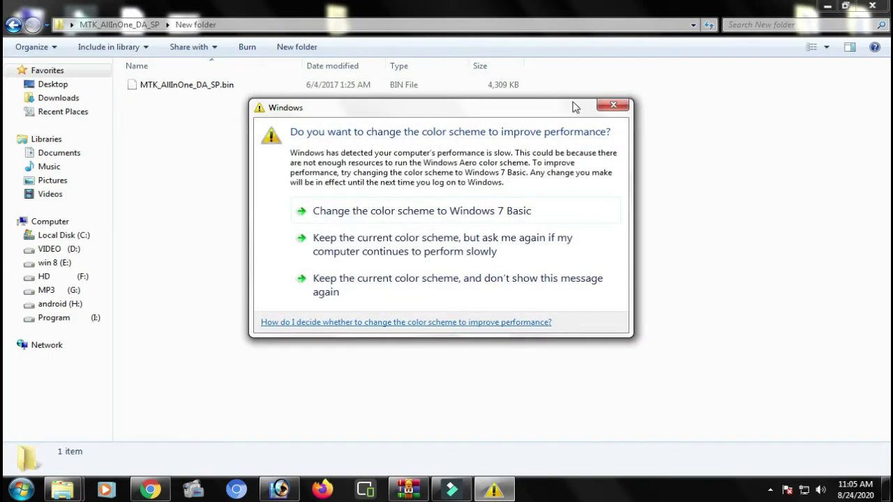
pyautogui.click(615, 106)
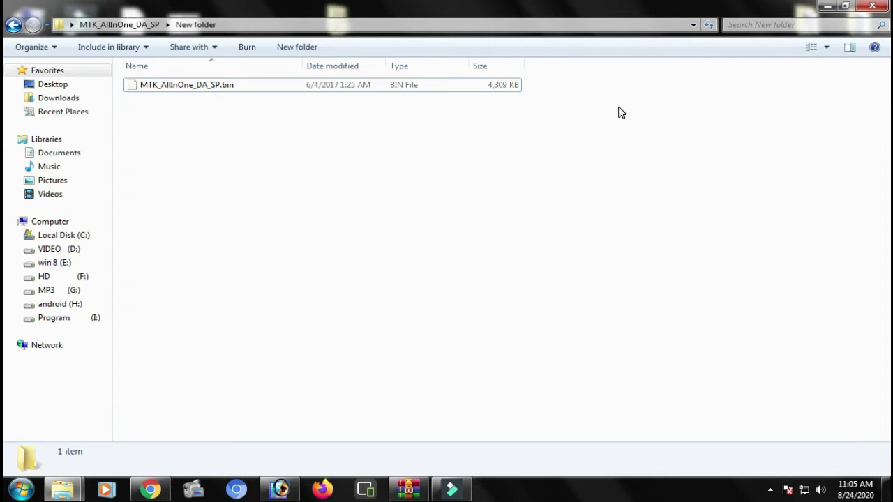
pyautogui.click(147, 88)
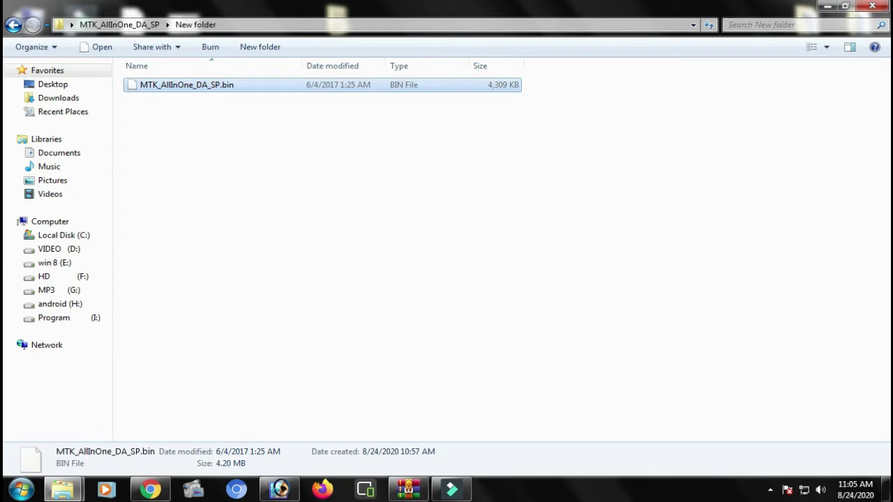
pyautogui.click(553, 488)
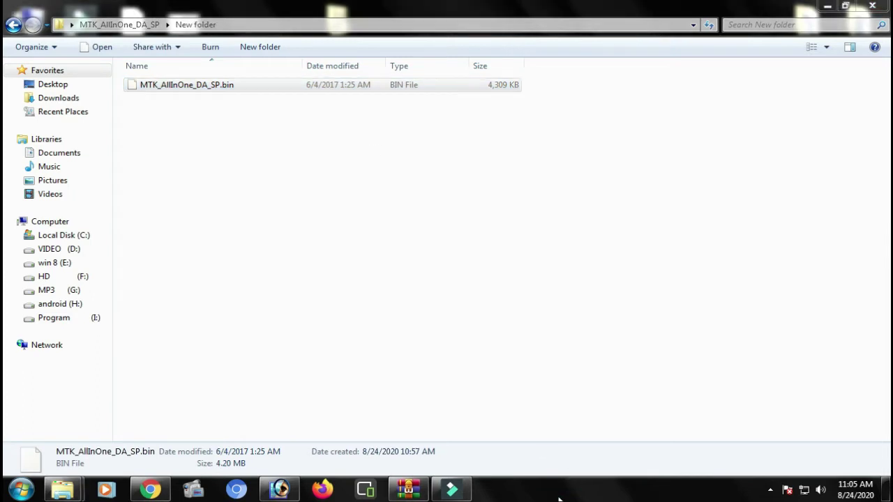
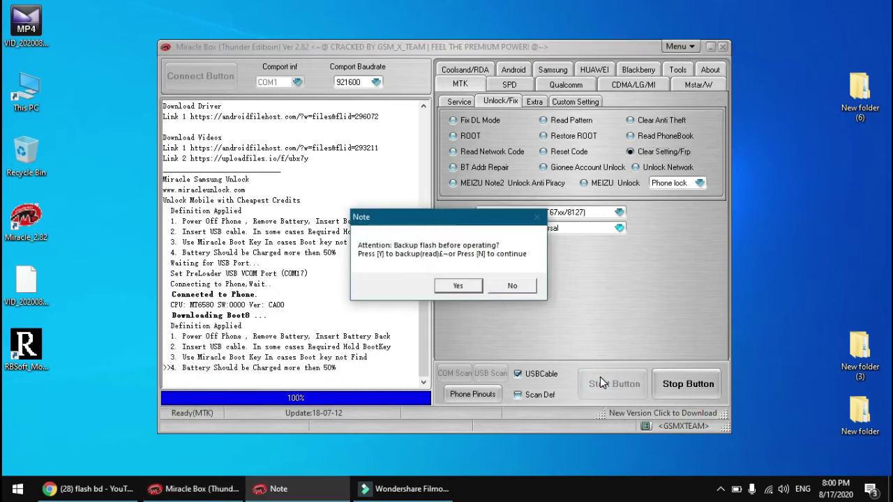
# Continue the Clear Setting/Frp operation without backing up the flash, and close Miracle Box
pyautogui.click(511, 287)
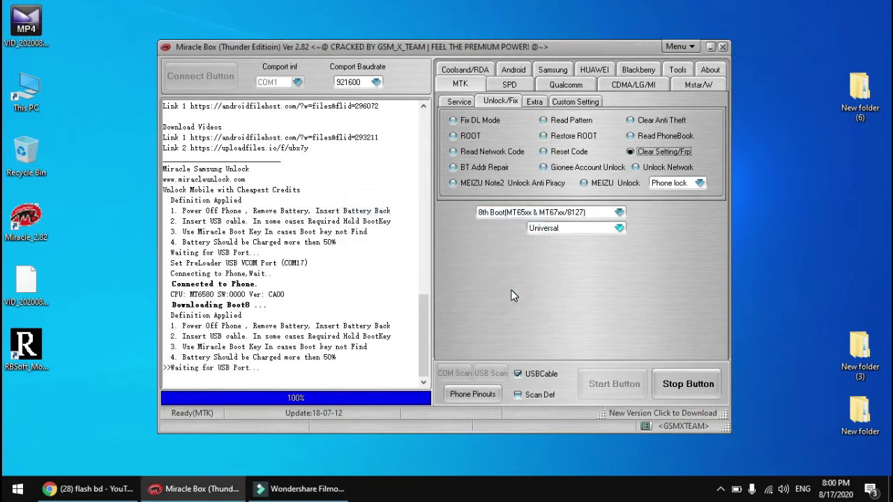
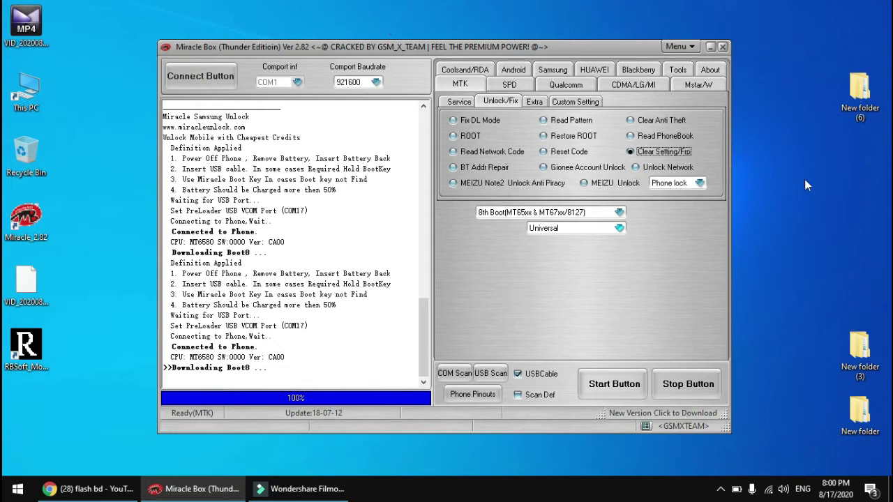
pyautogui.click(723, 46)
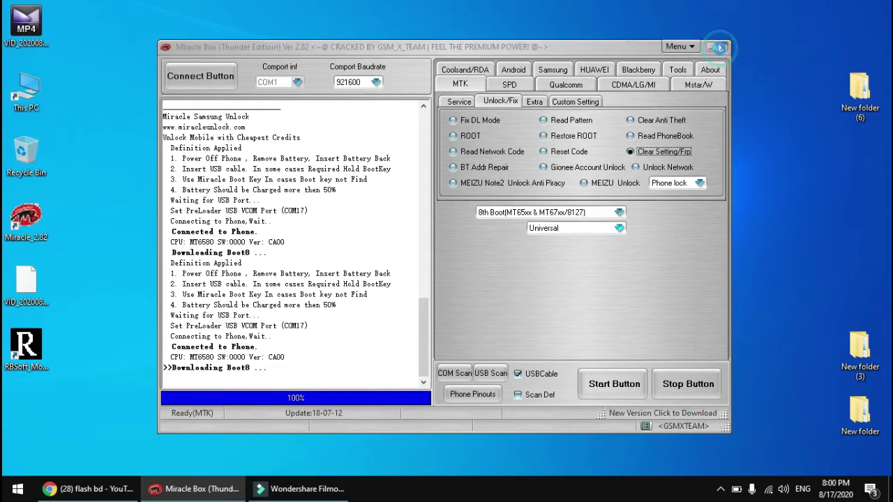
pyautogui.click(427, 282)
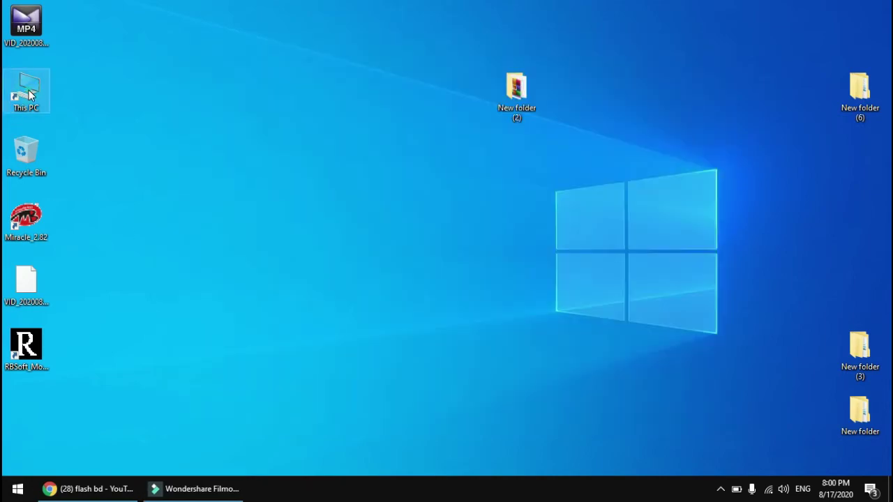
# Look through drives E: and F: and the NCK_Android_MTK flash bd folder, returning to the root of F:
pyautogui.doubleClick(30, 96)
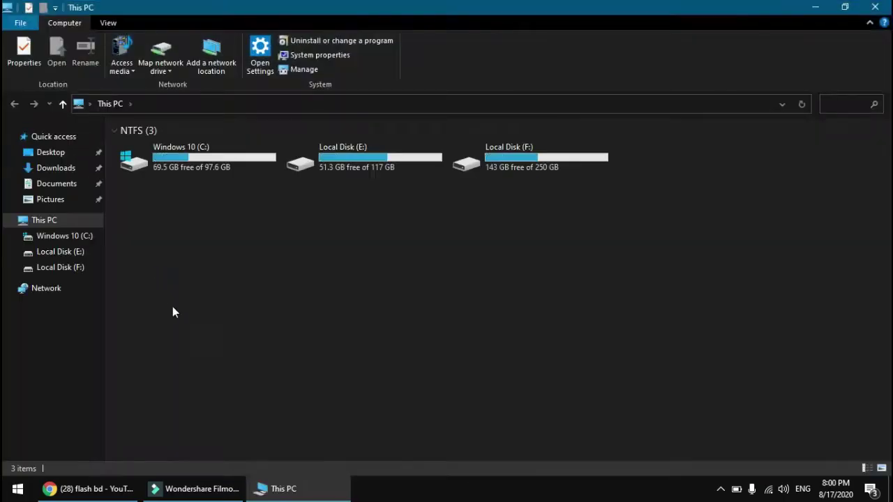
pyautogui.click(60, 253)
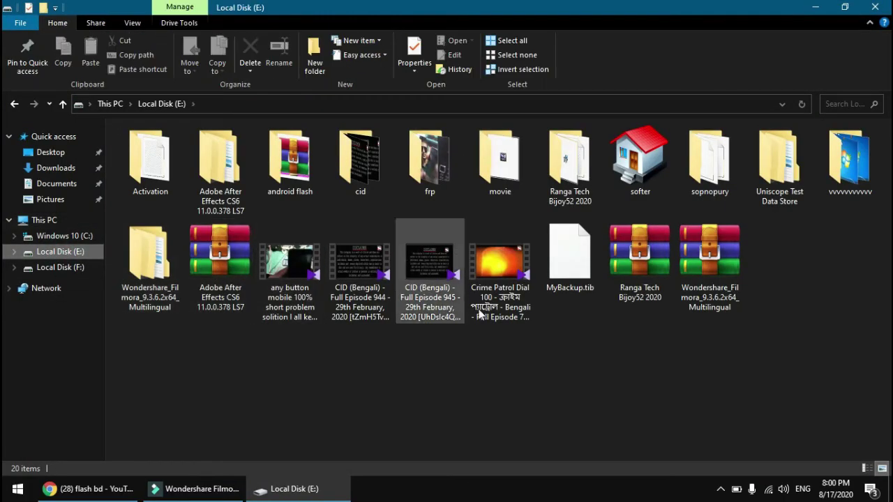
pyautogui.click(45, 267)
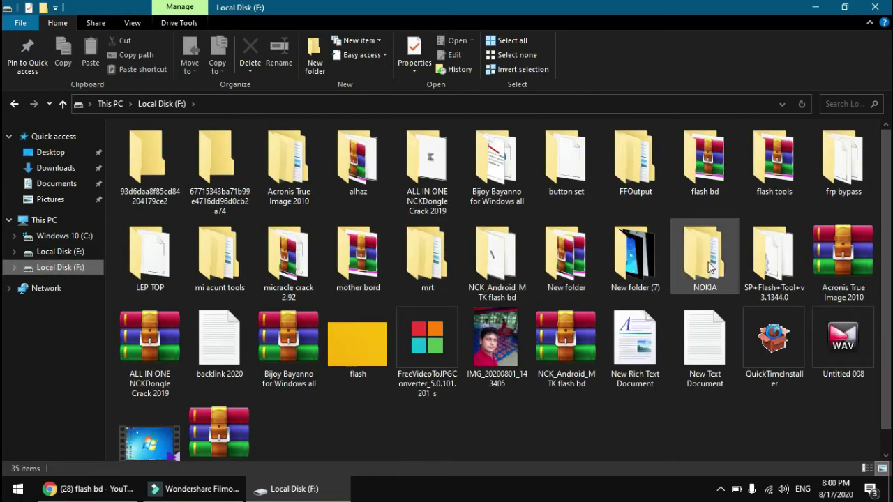
pyautogui.doubleClick(492, 279)
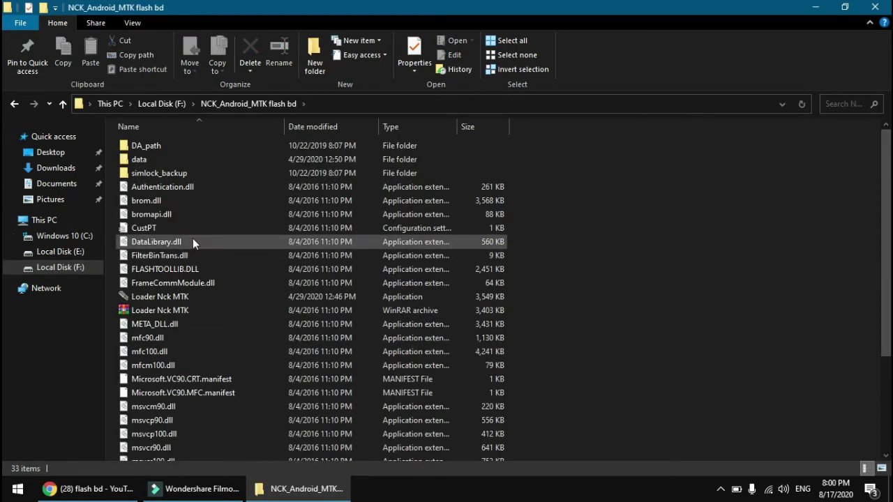
pyautogui.click(62, 103)
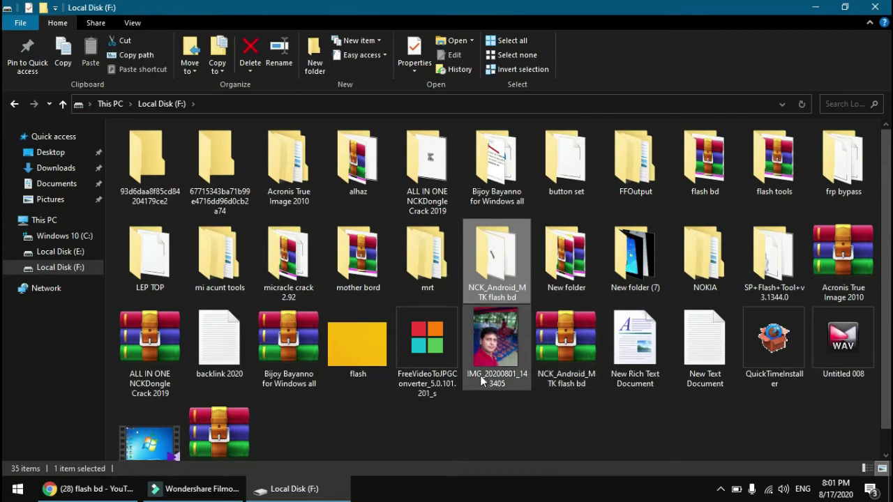
# Open the ALL IN ONE NCKDongle Crack 2019 archive on drive F: and browse the contents of its inner folder
pyautogui.doubleClick(131, 349)
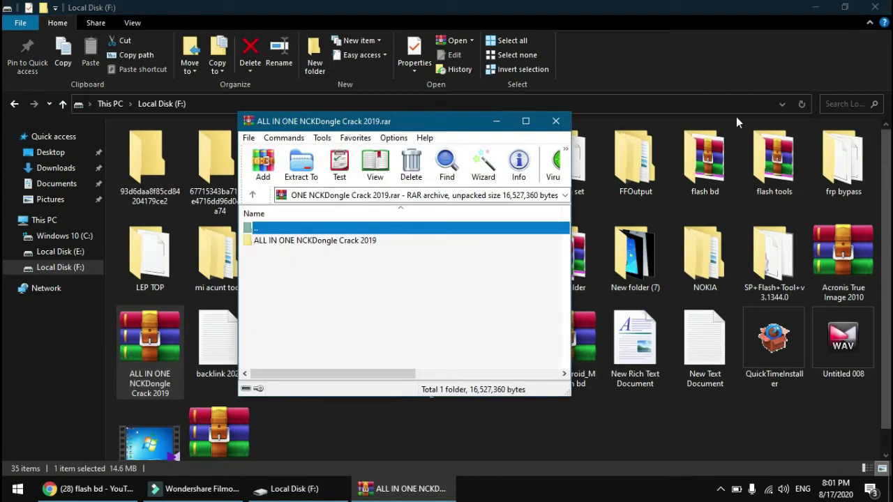
pyautogui.doubleClick(300, 241)
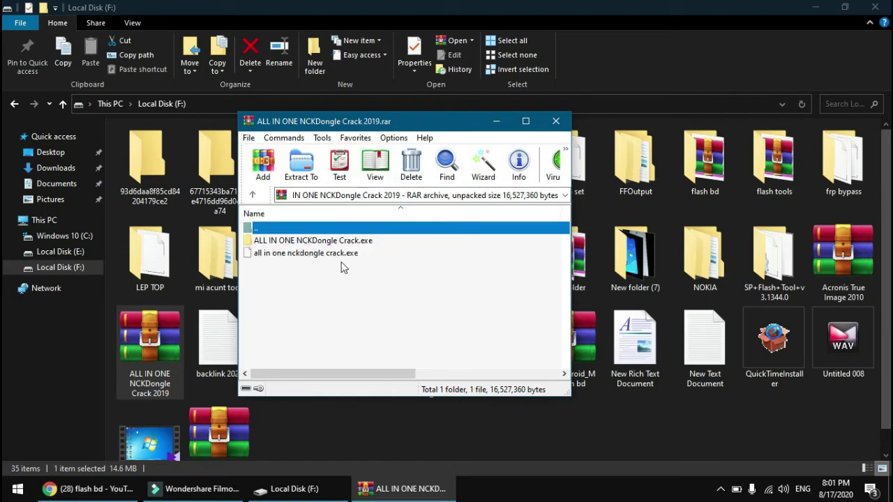
pyautogui.doubleClick(300, 240)
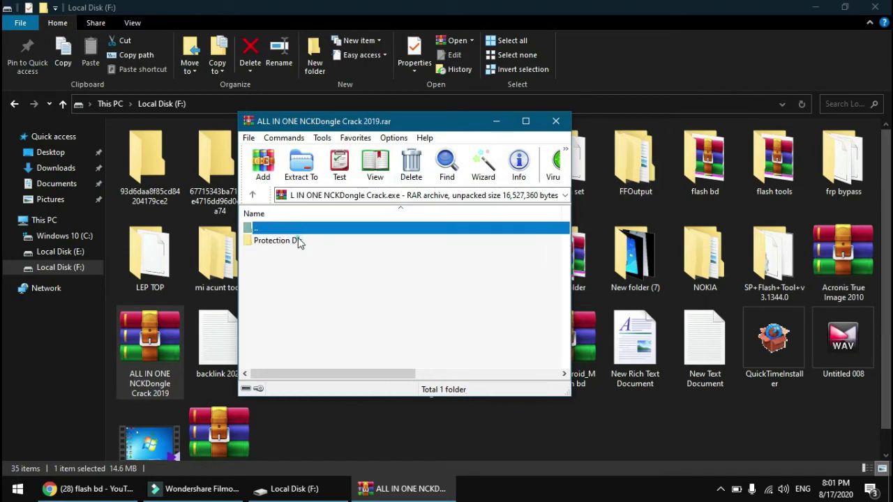
pyautogui.click(252, 194)
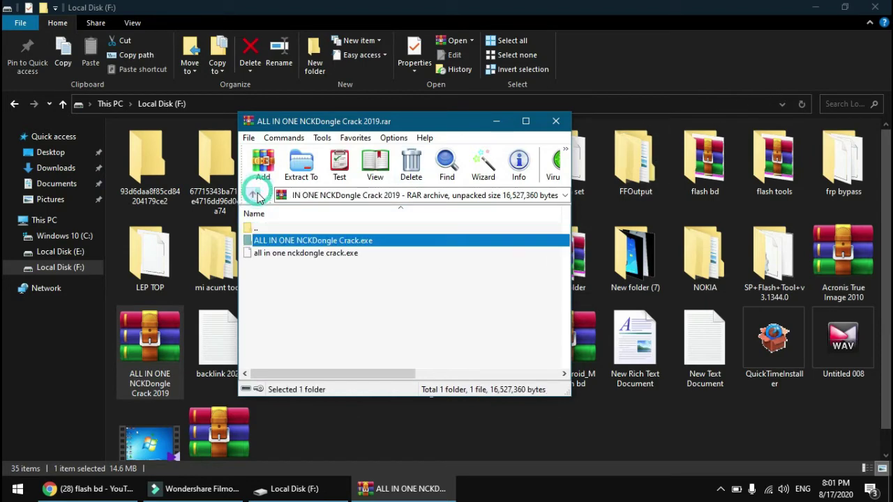
# Extract all in one nckdongle crack.exe from the archive to the desktop, replacing the existing file
pyautogui.click(815, 7)
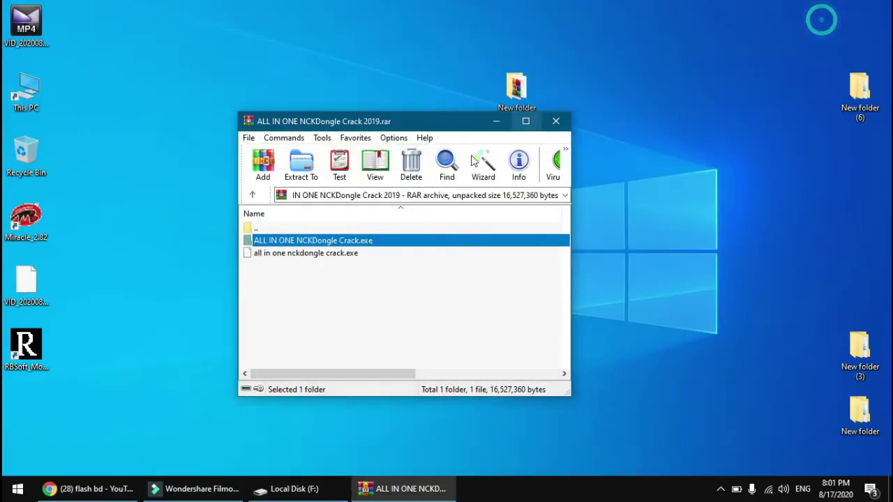
pyautogui.moveTo(300, 254); pyautogui.dragTo(771, 198)
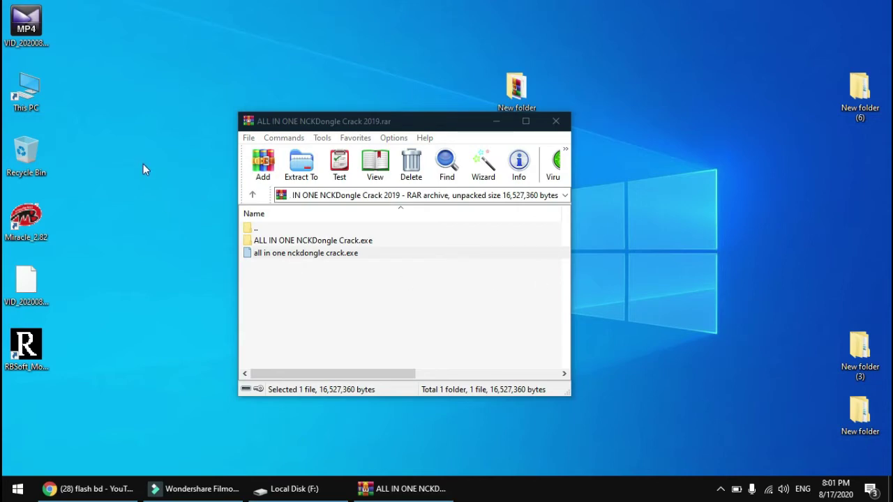
pyautogui.moveTo(455, 125); pyautogui.dragTo(636, 165)
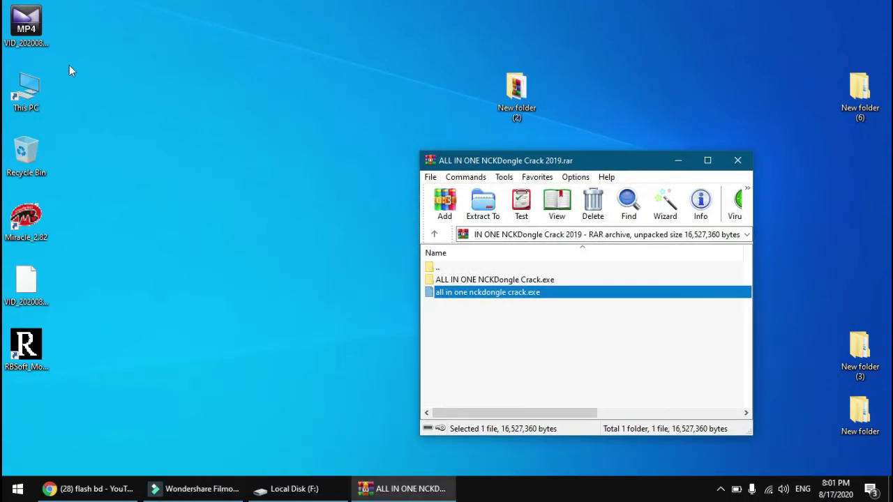
pyautogui.moveTo(479, 294); pyautogui.dragTo(152, 418)
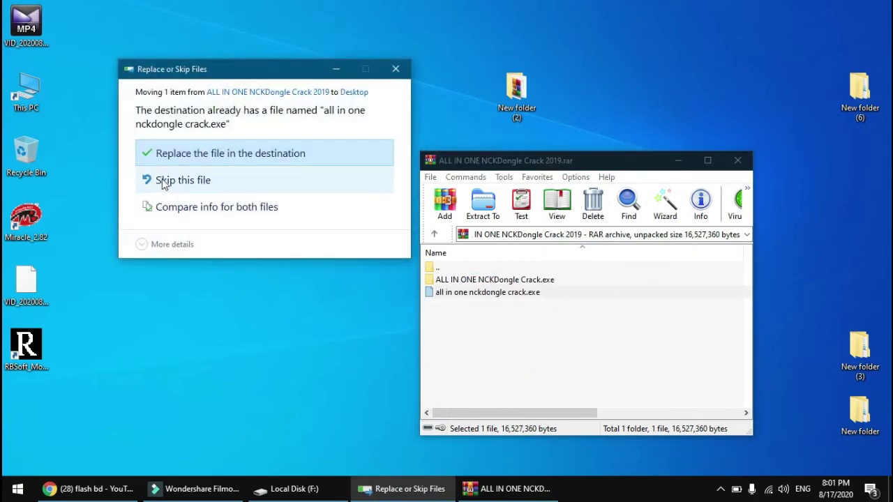
pyautogui.click(153, 152)
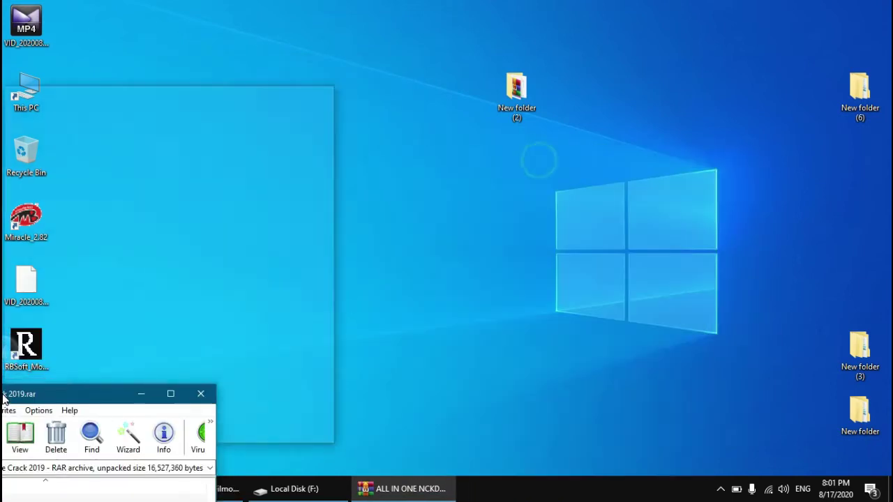
pyautogui.moveTo(535, 155); pyautogui.dragTo(566, 138)
pyautogui.click(136, 341)
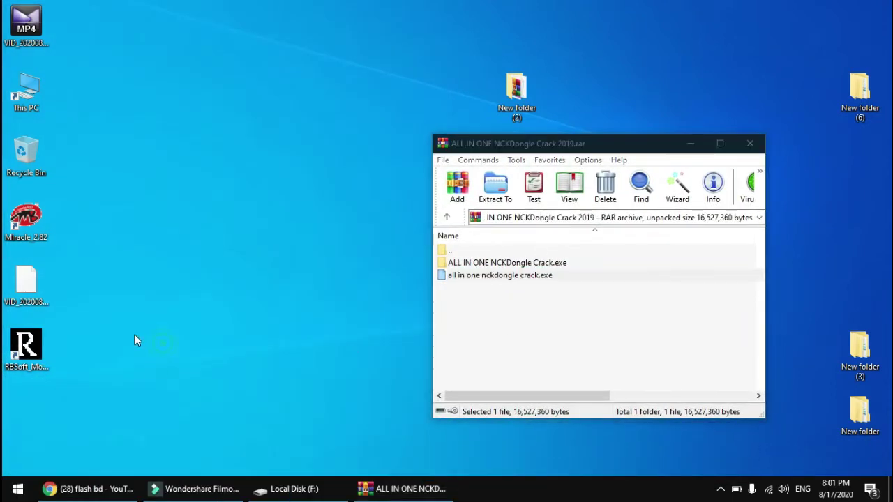
# Try to open all in one nckdongle crack.exe from within the archive, and close all WinRAR windows
pyautogui.doubleClick(471, 276)
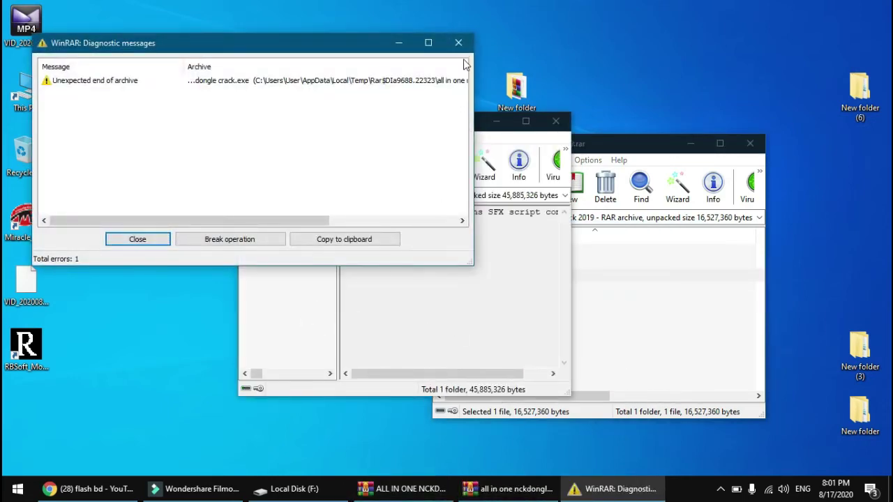
pyautogui.click(464, 47)
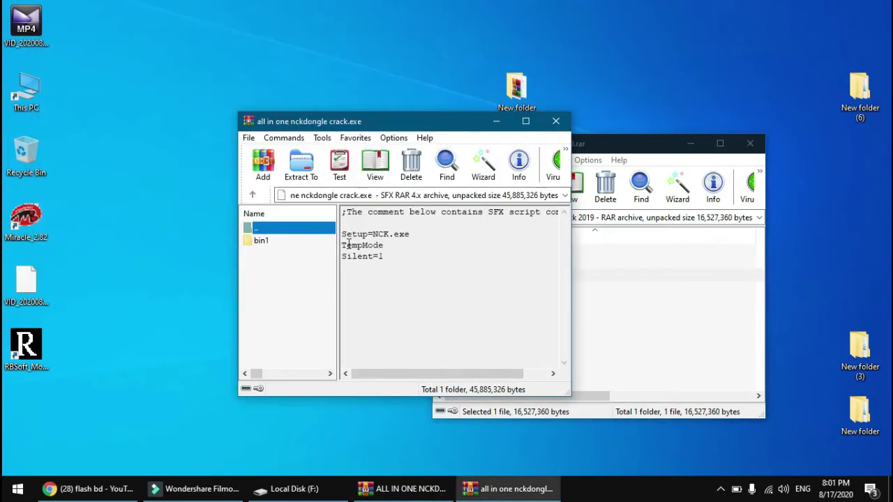
pyautogui.click(556, 121)
pyautogui.click(759, 143)
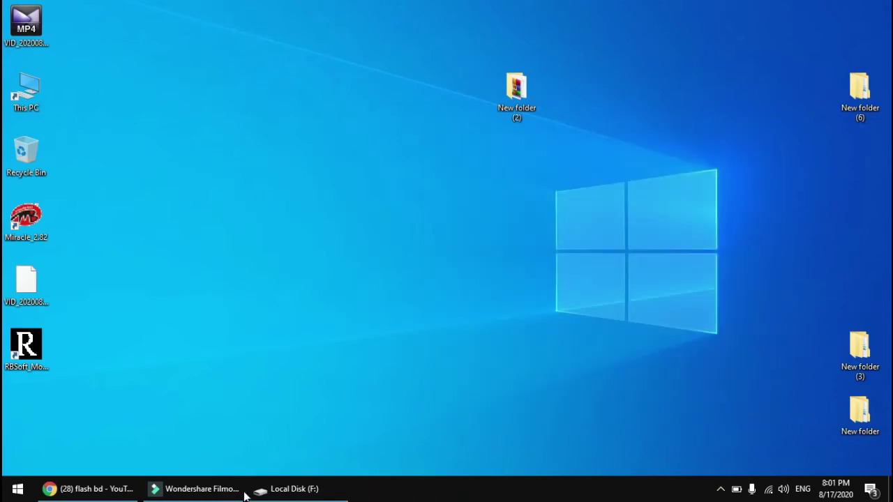
# Launch the ALL IN ONE NCKDongle Crack application from the ALL IN ONE NCKDongle Crack 2019 folder on drive F:
pyautogui.click(314, 490)
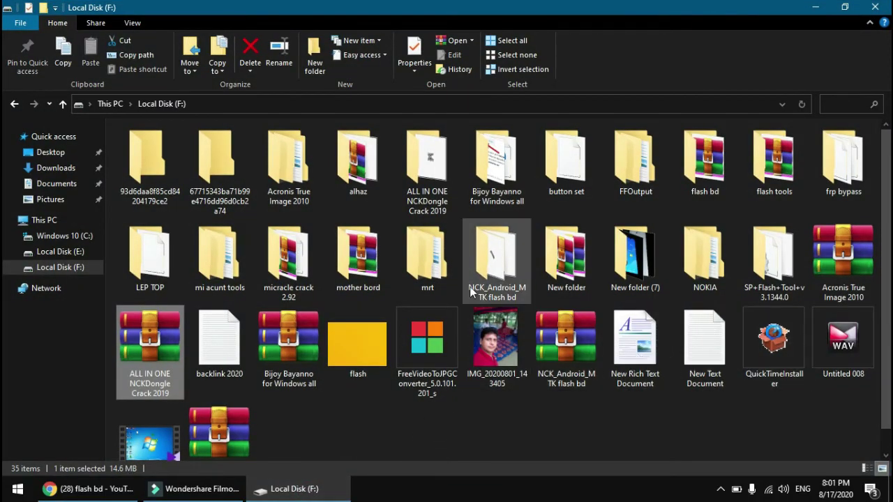
pyautogui.doubleClick(428, 178)
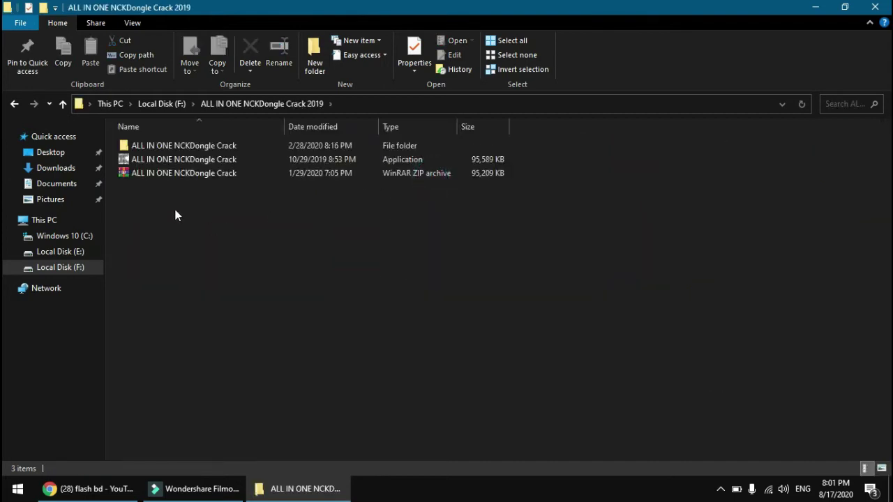
pyautogui.click(169, 160)
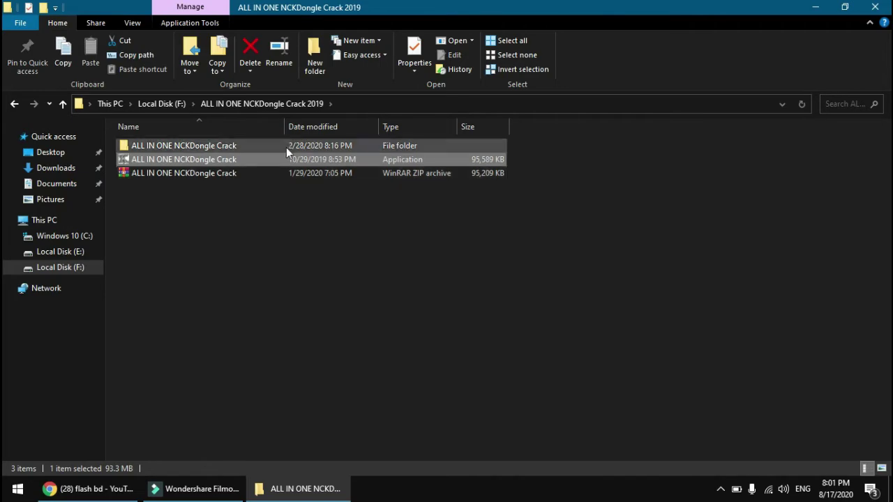
pyautogui.doubleClick(246, 163)
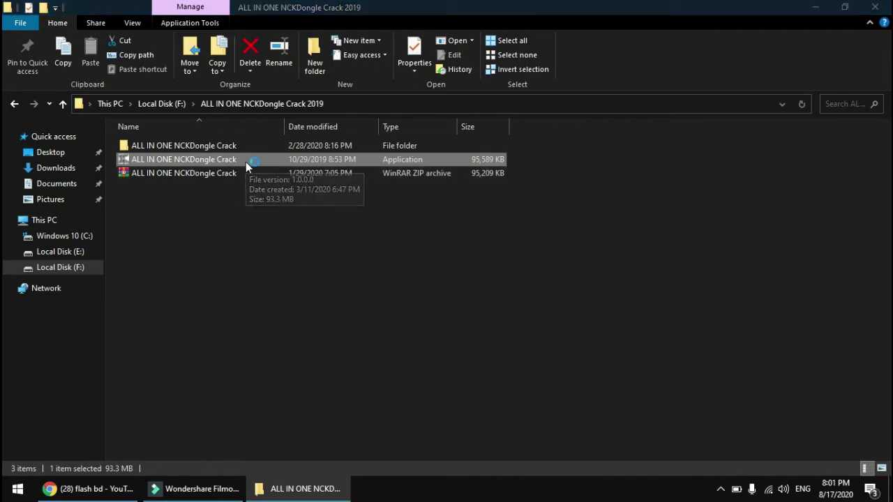
pyautogui.click(816, 8)
pyautogui.rightClick(277, 143)
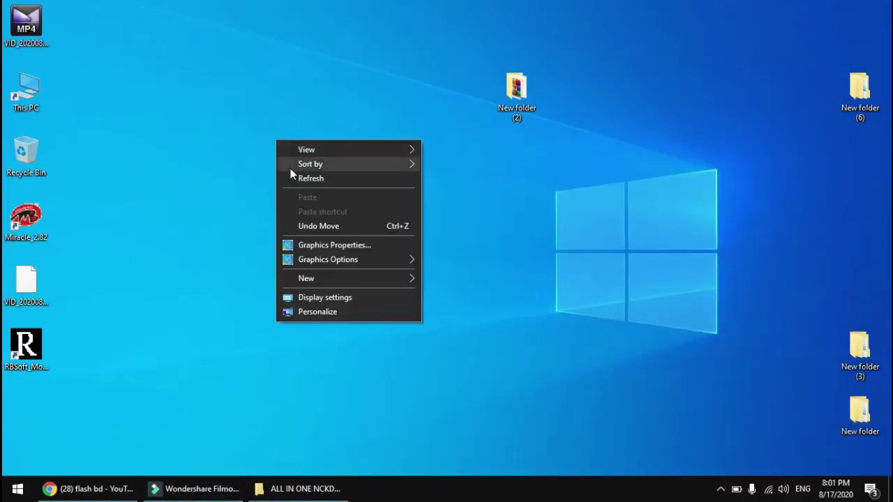
pyautogui.click(312, 177)
pyautogui.rightClick(296, 143)
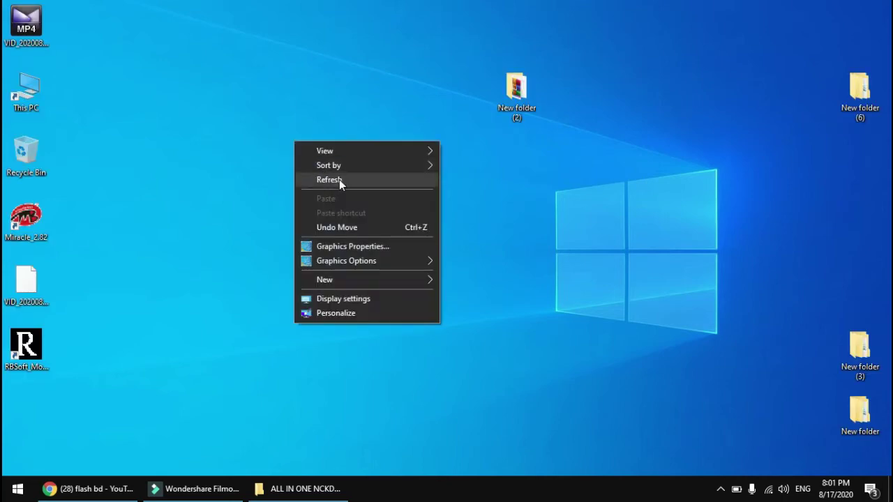
pyautogui.click(339, 181)
pyautogui.rightClick(326, 159)
pyautogui.click(362, 199)
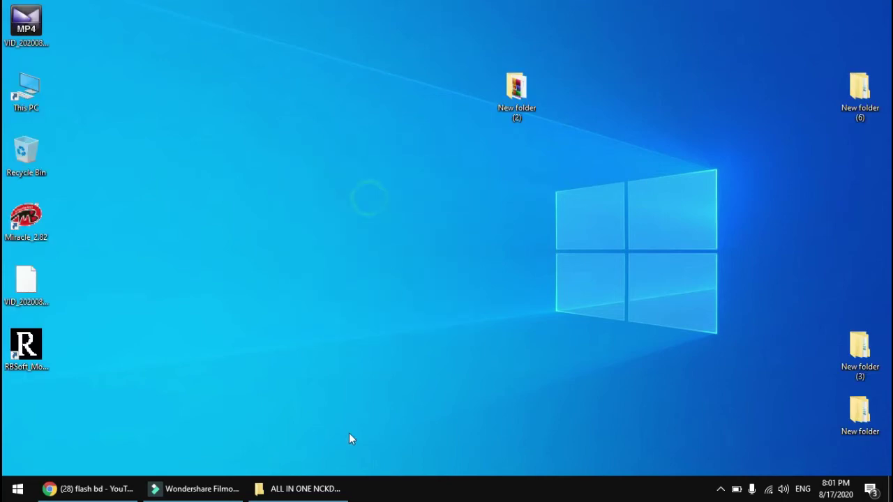
# Relaunch the ALL IN ONE NCKDongle Crack application, start its MTK V 2.5.6.2 module, and show the unlocking functions
pyautogui.click(305, 489)
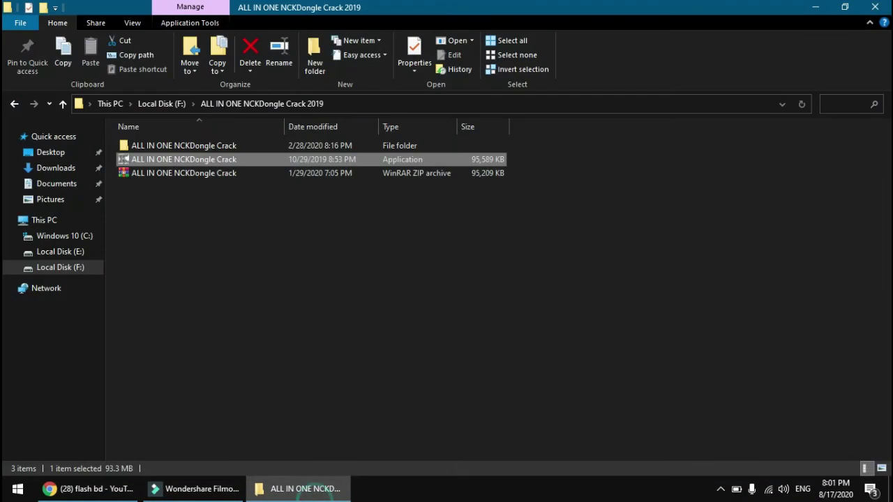
pyautogui.doubleClick(209, 159)
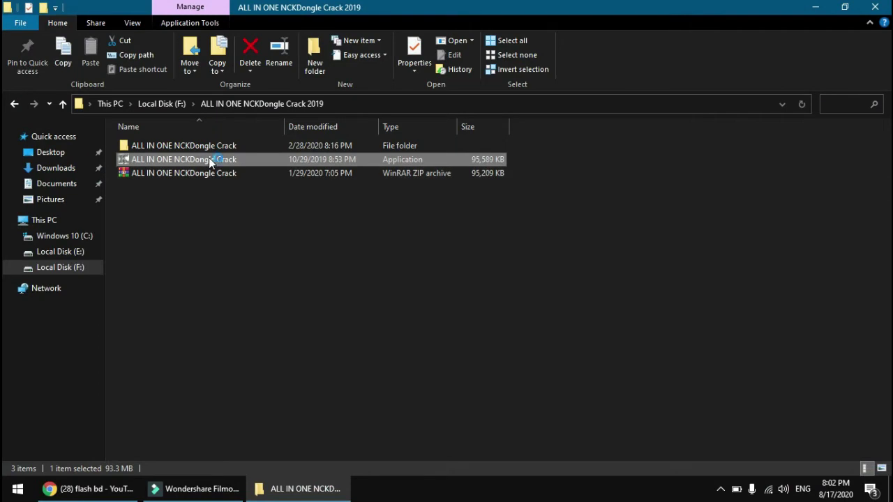
pyautogui.click(815, 8)
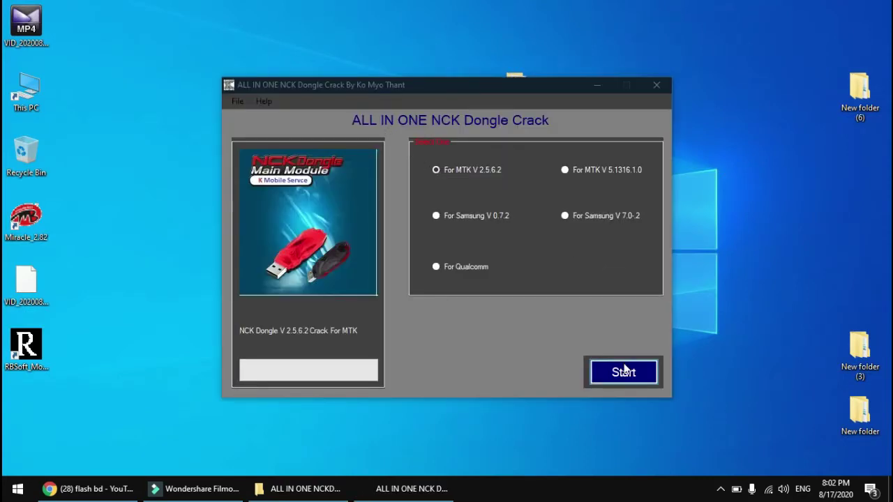
pyautogui.click(621, 372)
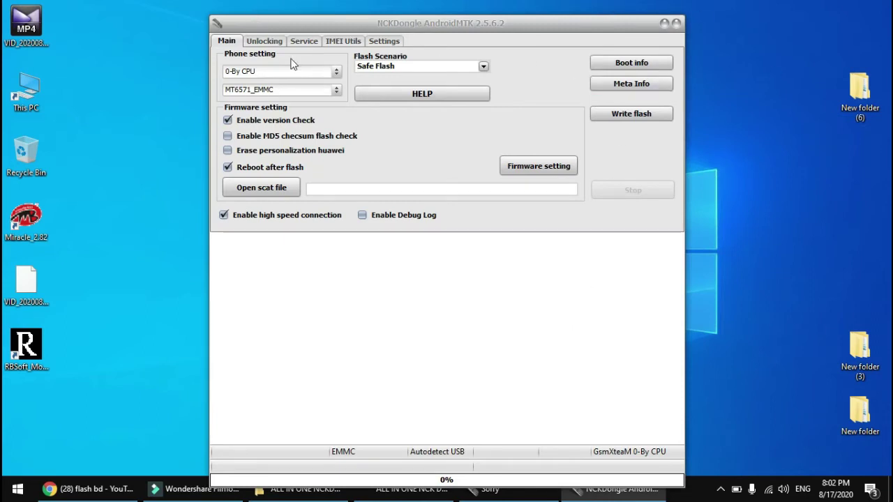
pyautogui.click(278, 42)
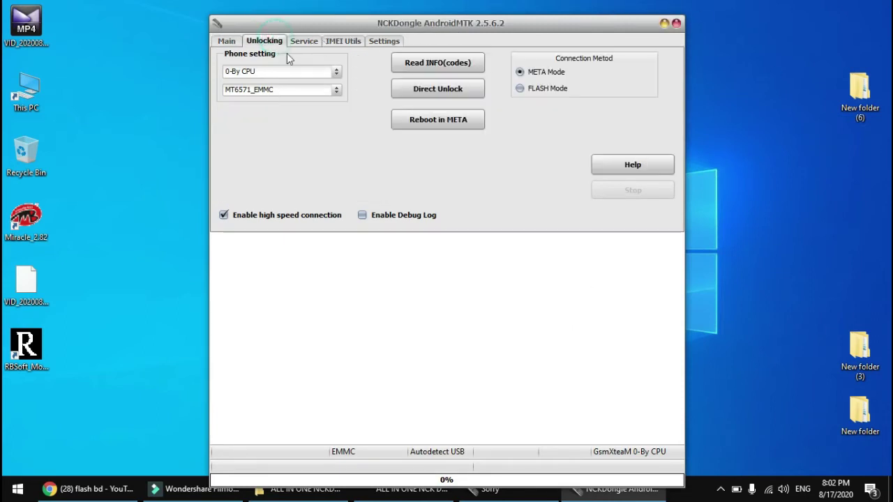
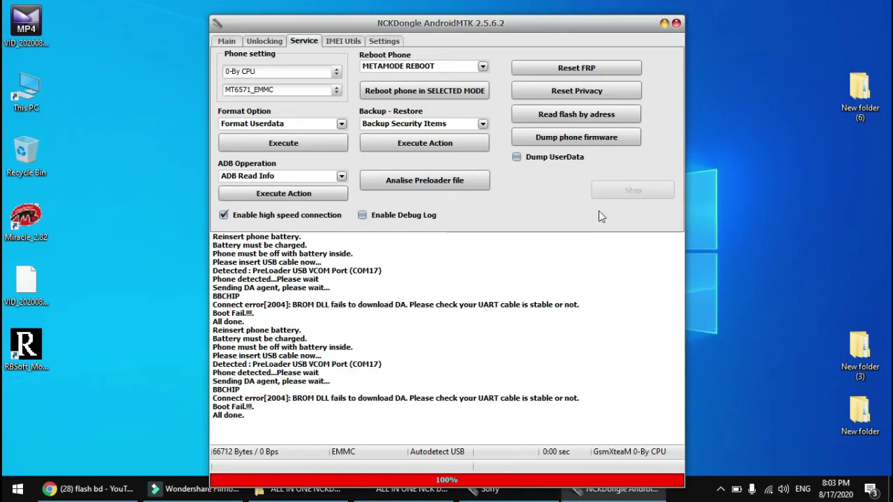
# Close the NCKDongle AndroidMTK tool, dismiss its remaining message, and exit the ALL IN ONE NCK Dongle Crack launcher
pyautogui.click(676, 24)
pyautogui.click(422, 281)
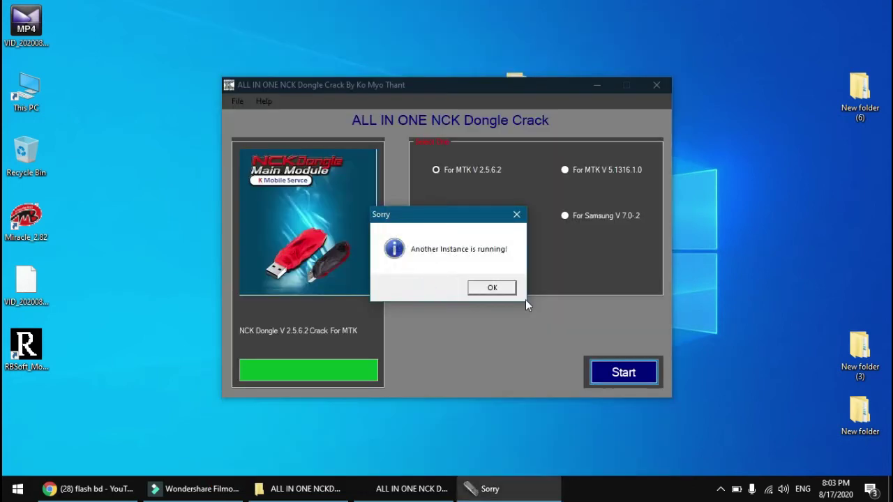
pyautogui.click(490, 287)
pyautogui.click(657, 85)
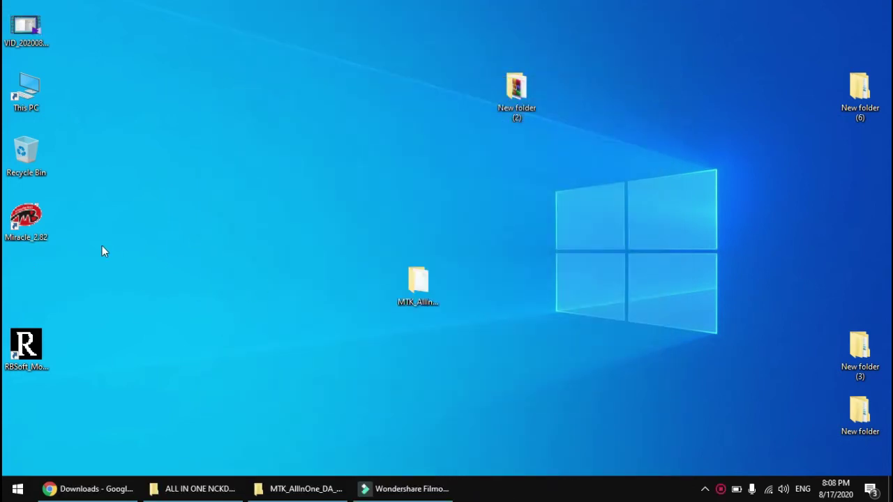
# Launch Miracle Box 2.82 from its desktop shortcut and bring up its window
pyautogui.doubleClick(28, 218)
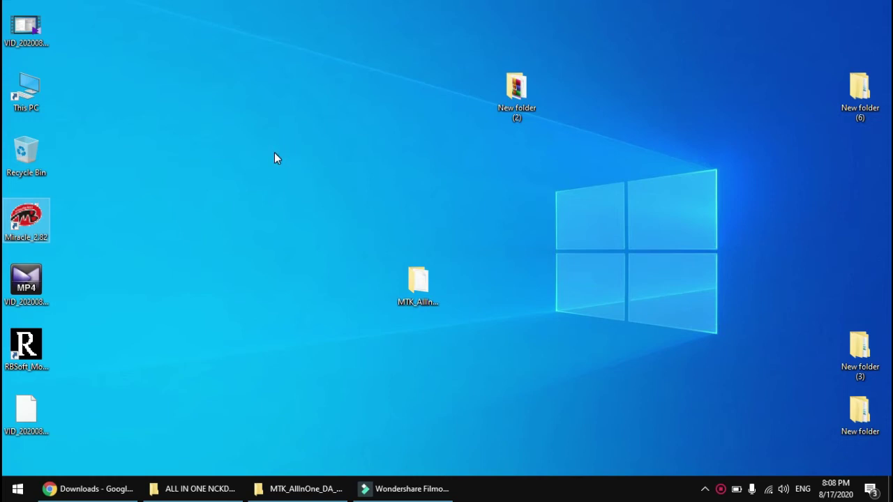
pyautogui.click(420, 287)
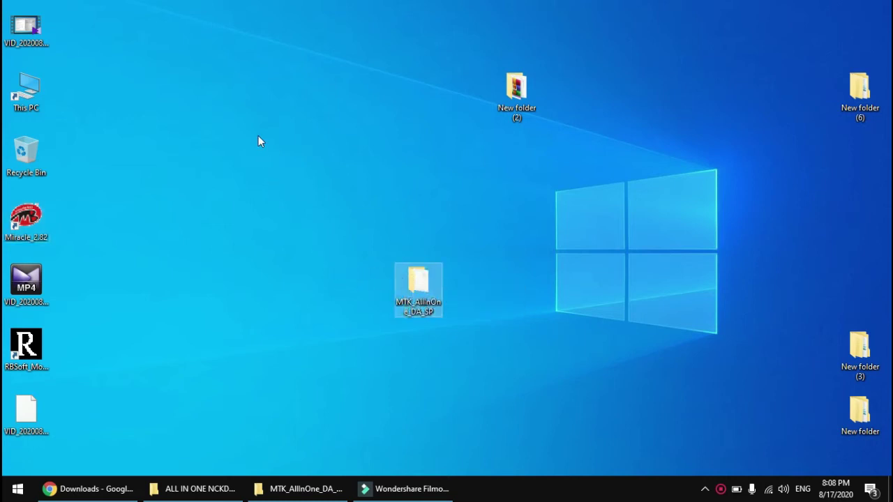
pyautogui.rightClick(249, 86)
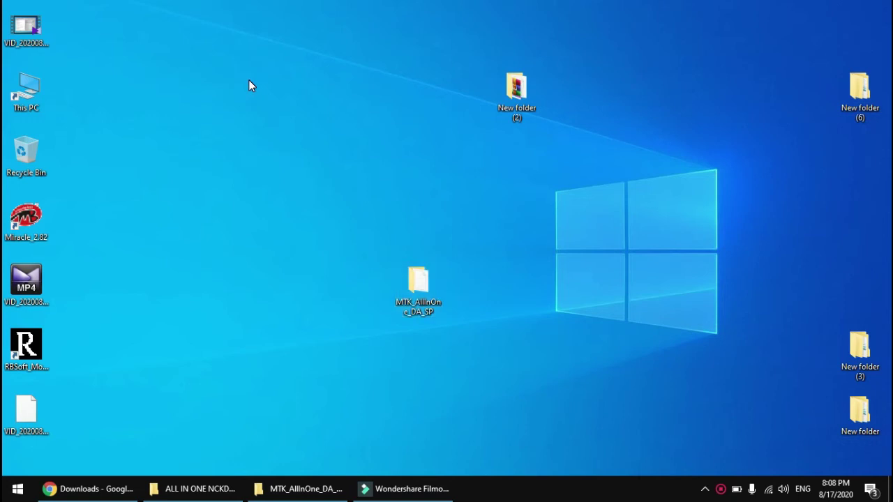
pyautogui.click(282, 122)
pyautogui.rightClick(276, 90)
pyautogui.click(319, 128)
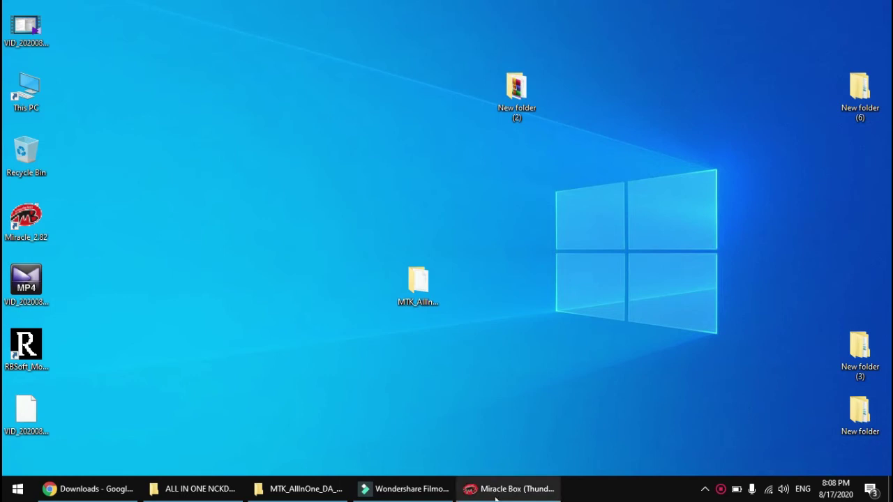
pyautogui.moveTo(502, 496)
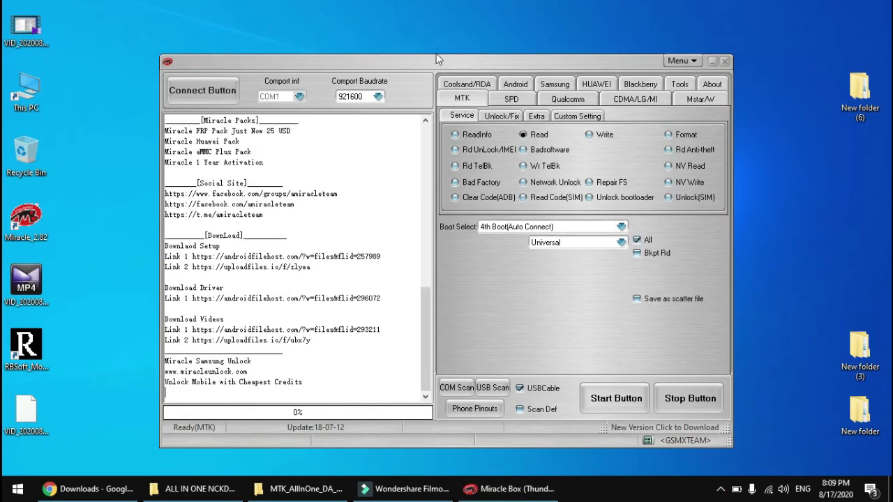
pyautogui.moveTo(425, 66)
pyautogui.mouseDown()
pyautogui.moveTo(602, 365)
pyautogui.moveTo(490, 7)
pyautogui.moveTo(422, 49)
pyautogui.moveTo(425, 57)
pyautogui.mouseUp()
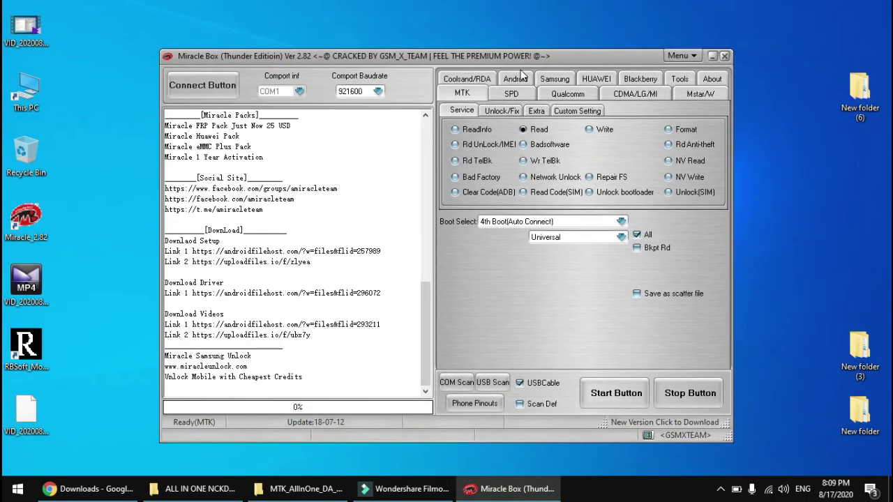
# Shift the Miracle Box window down and move the MTK_AllInOne_DA_SP folder beside the This PC icon on the desktop
pyautogui.moveTo(518, 58); pyautogui.dragTo(571, 280)
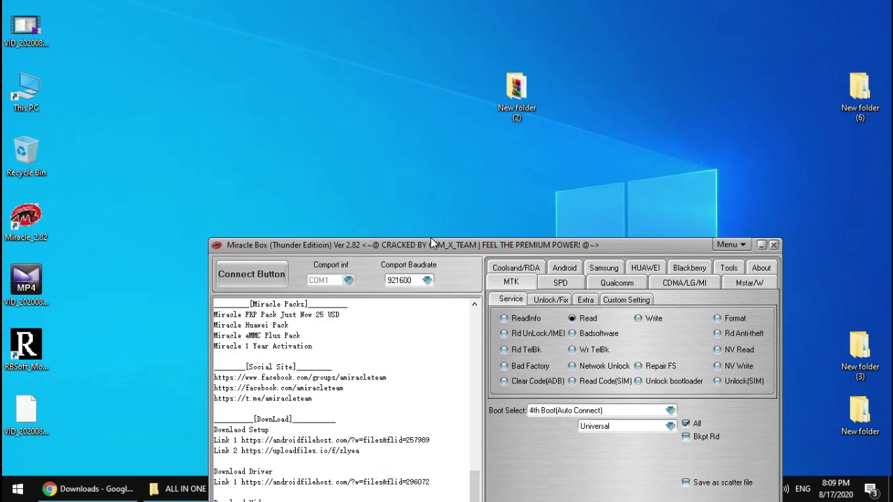
pyautogui.moveTo(431, 241); pyautogui.dragTo(423, 328)
pyautogui.moveTo(413, 277); pyautogui.dragTo(110, 78)
# Check the contents of the MTK_AllInOne_DA_SP folder, close it, and move the Miracle Box window back up
pyautogui.doubleClick(126, 93)
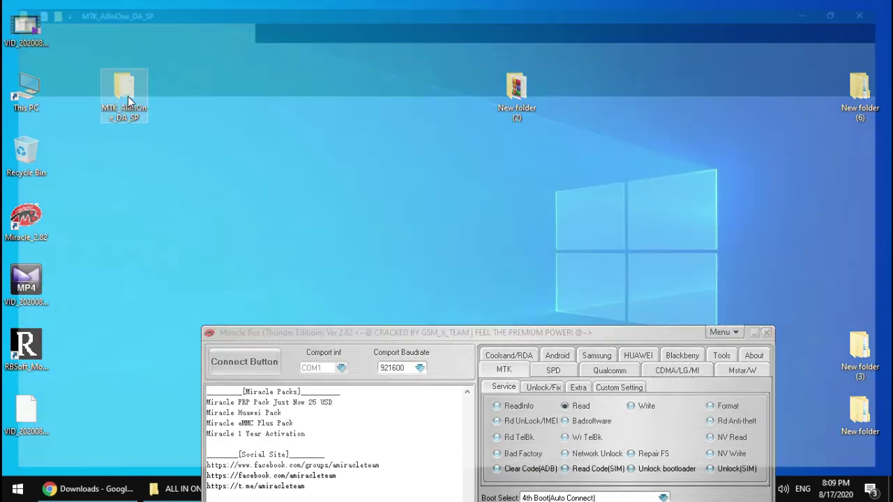
pyautogui.click(166, 147)
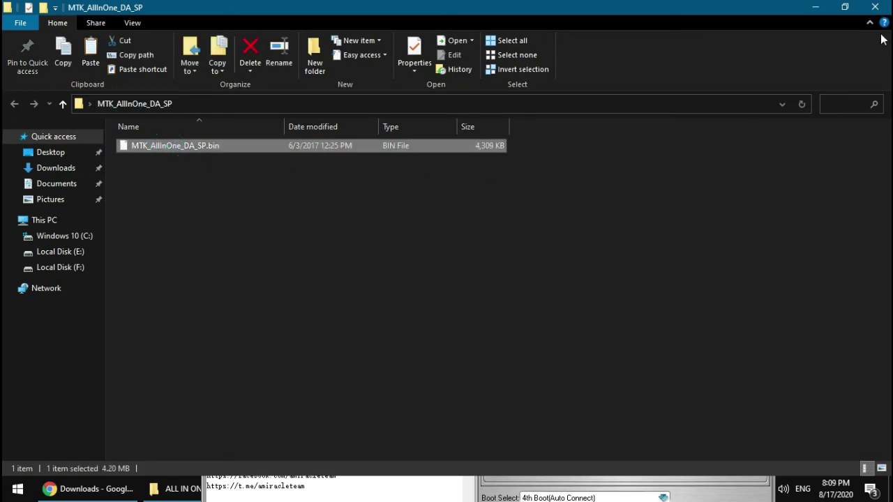
pyautogui.click(869, 12)
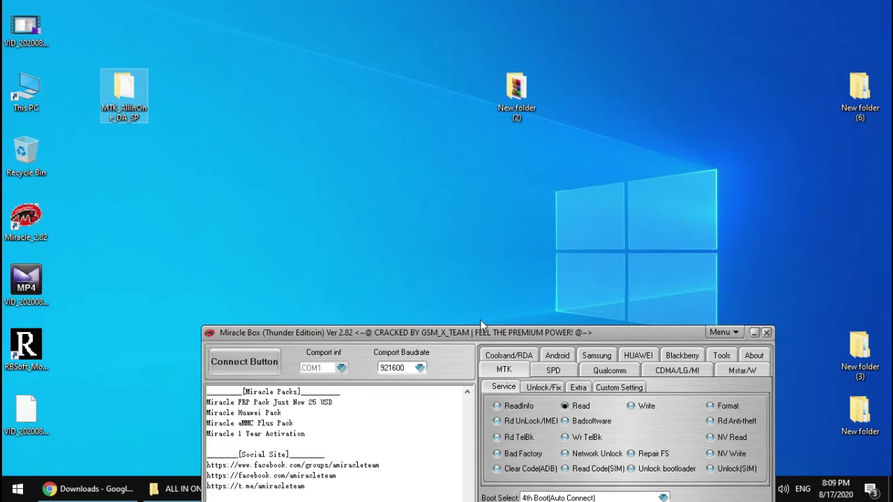
pyautogui.moveTo(468, 337); pyautogui.dragTo(433, 61)
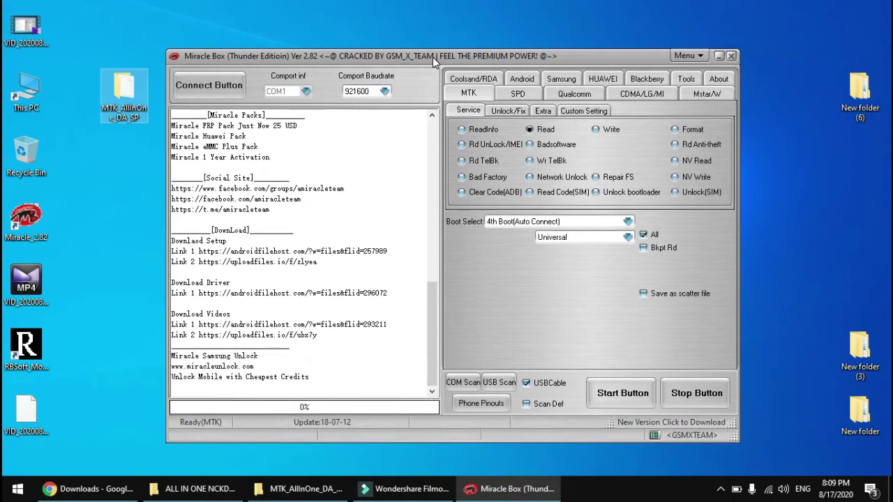
# Load MTK_AllInOne_DA_SP.bin from the desktop's MTK_AllInOne_DA_SP folder as the custom DA file for MTK
pyautogui.click(543, 113)
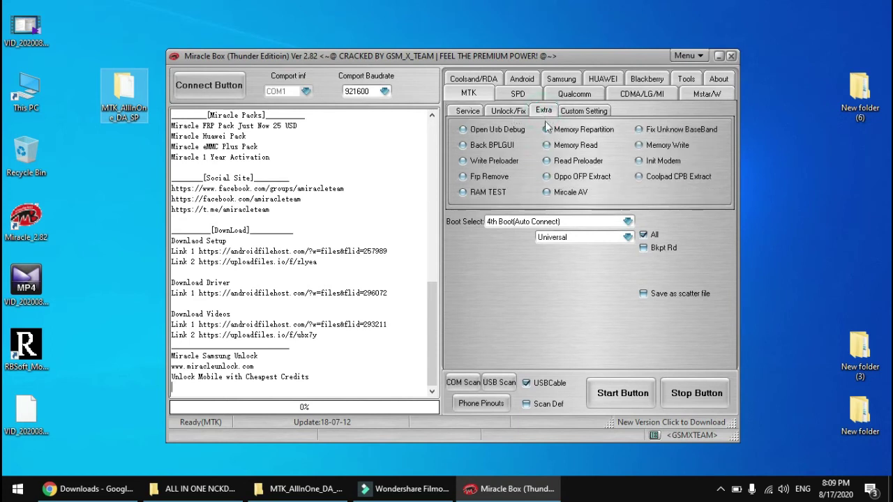
pyautogui.click(587, 111)
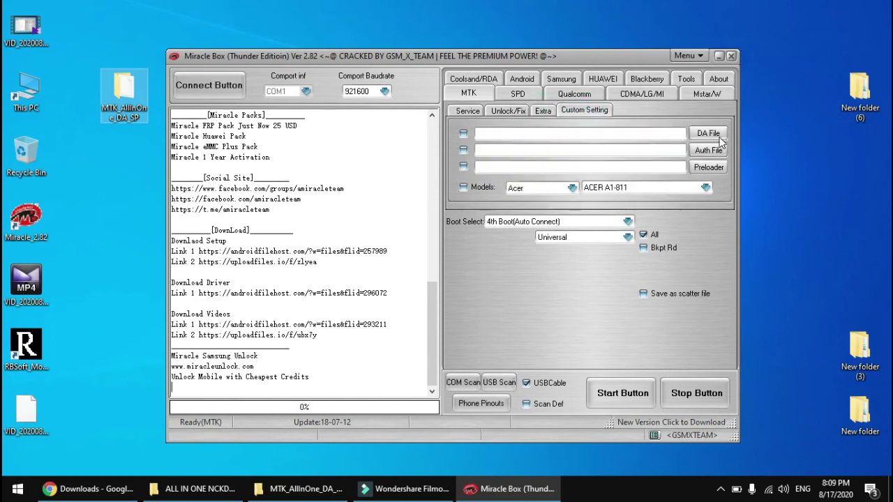
pyautogui.click(708, 133)
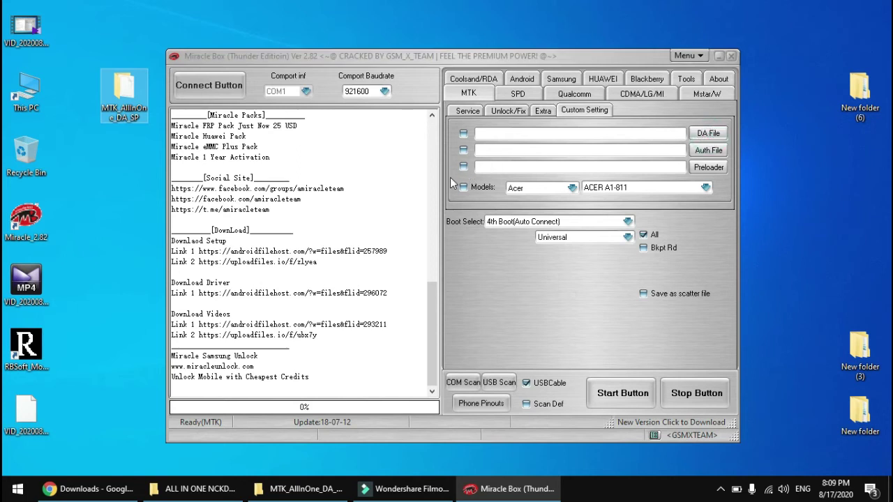
pyautogui.click(463, 132)
pyautogui.click(296, 170)
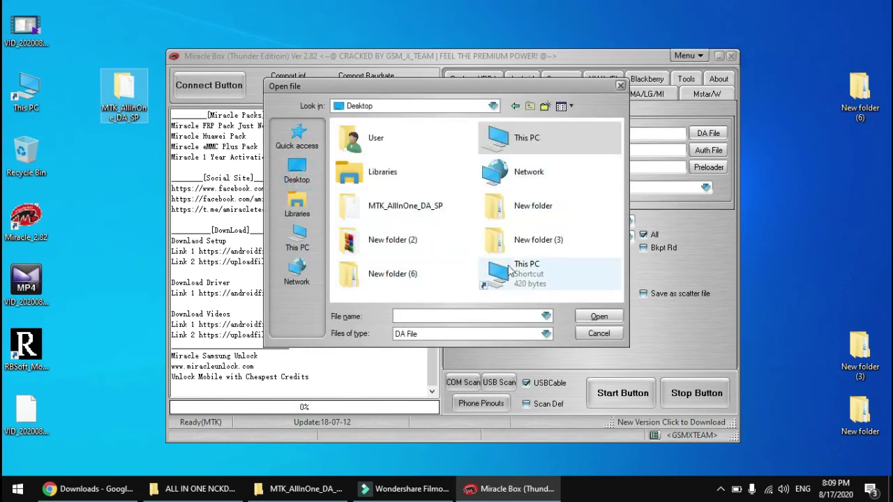
pyautogui.doubleClick(391, 205)
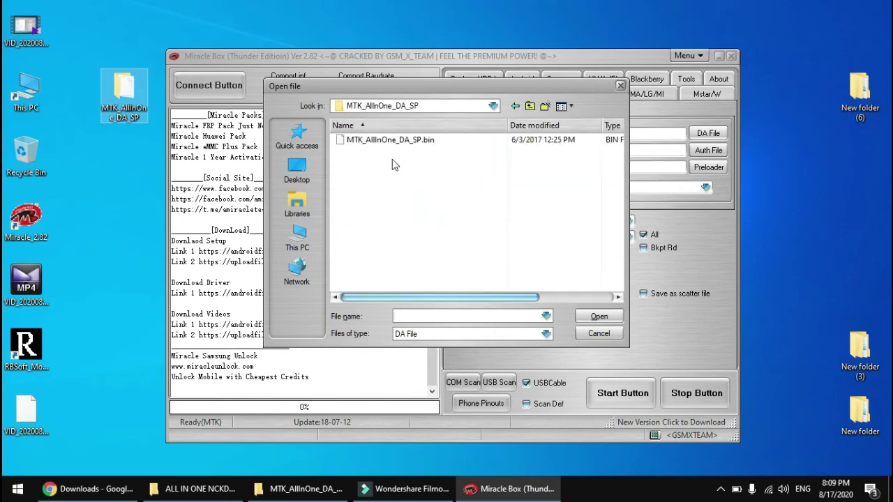
pyautogui.doubleClick(390, 140)
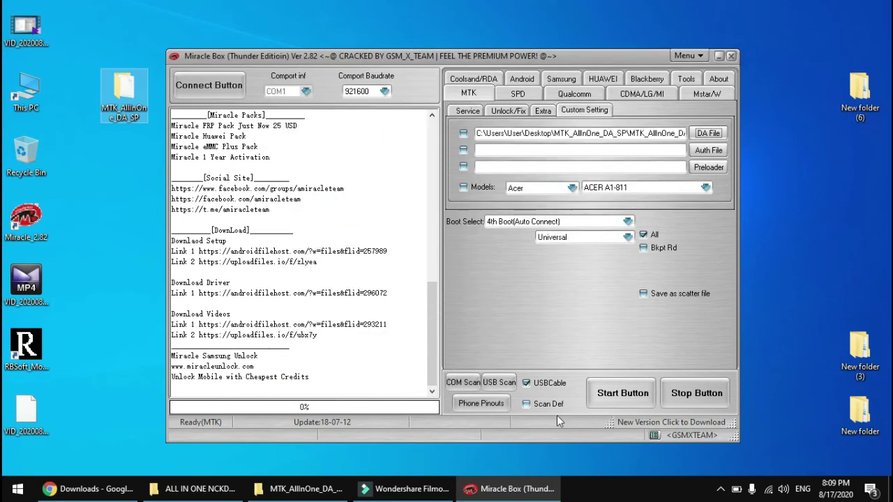
# Run the MTK Clear Setting/Frp operation without backing up the flash, and start it a second time the same way
pyautogui.click(507, 113)
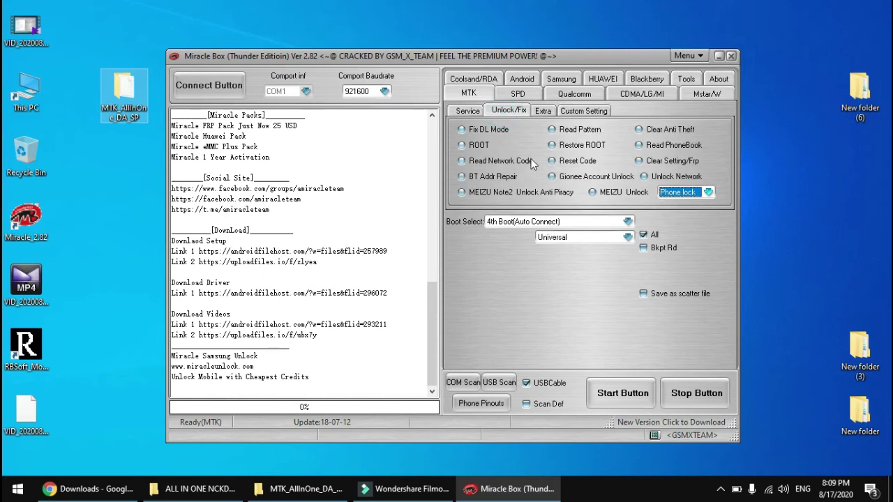
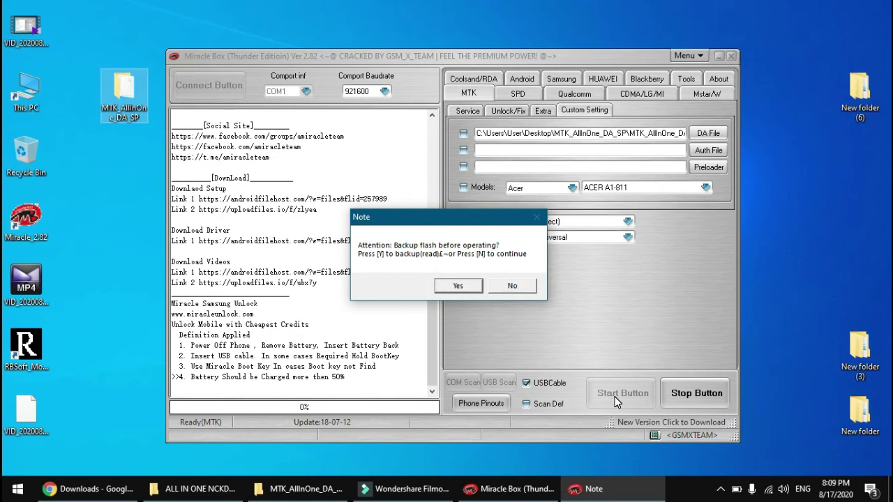
pyautogui.click(514, 286)
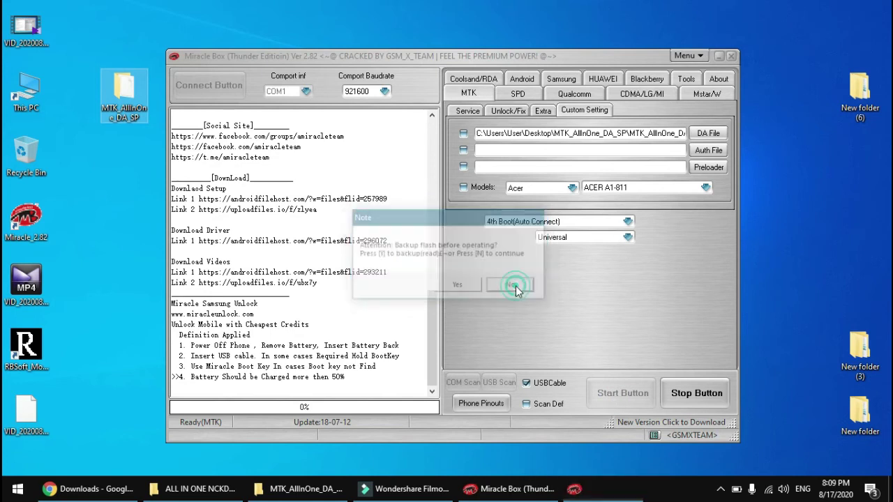
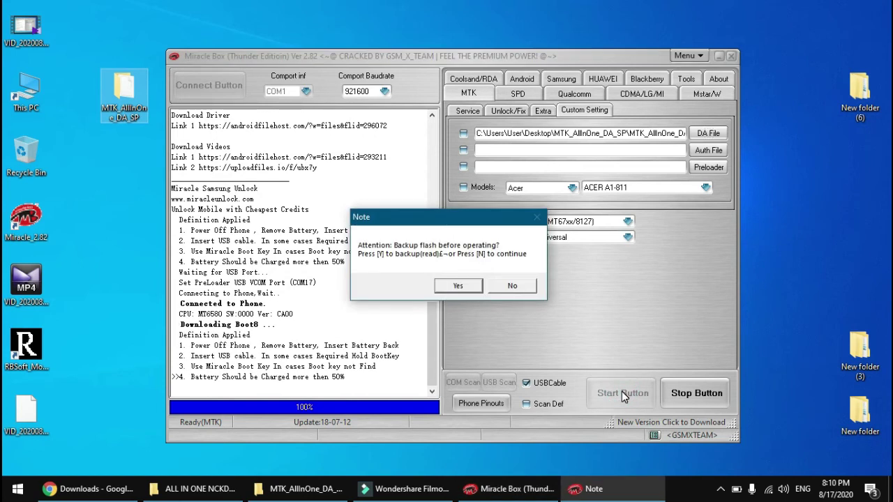
pyautogui.click(534, 284)
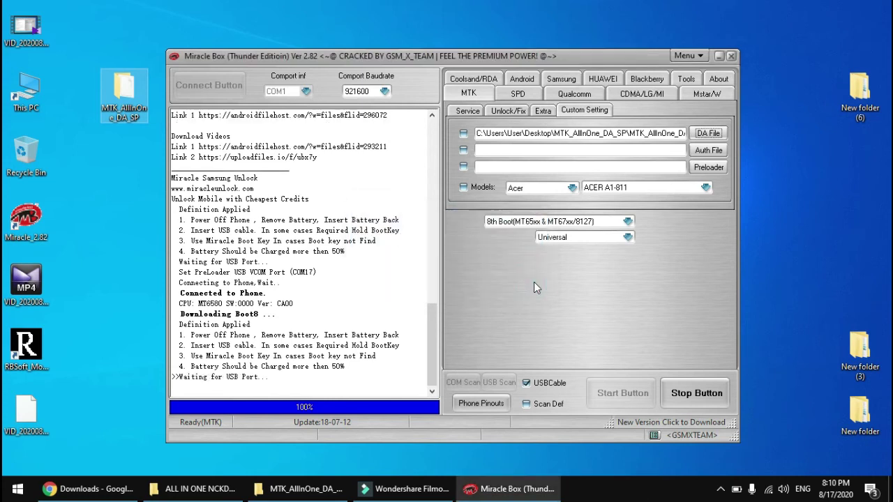
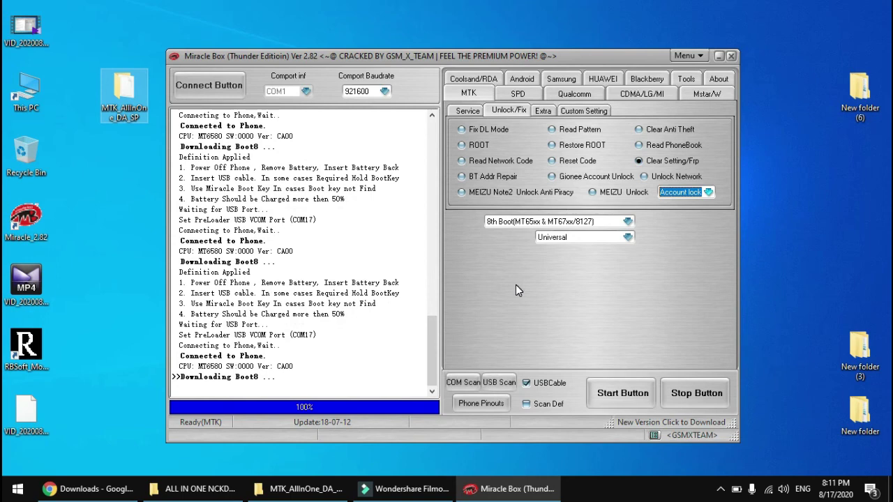
# Enable the custom DA file in the MTK settings and run the operation again without backing up the flash
pyautogui.click(544, 111)
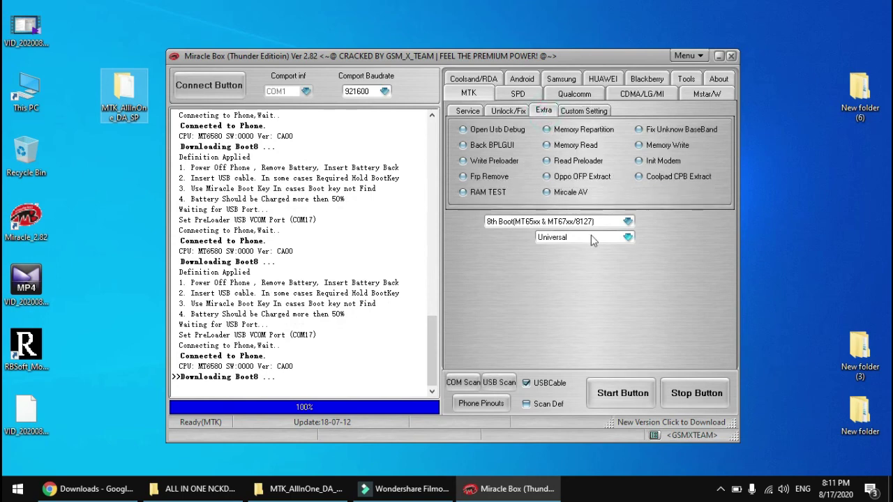
pyautogui.click(590, 111)
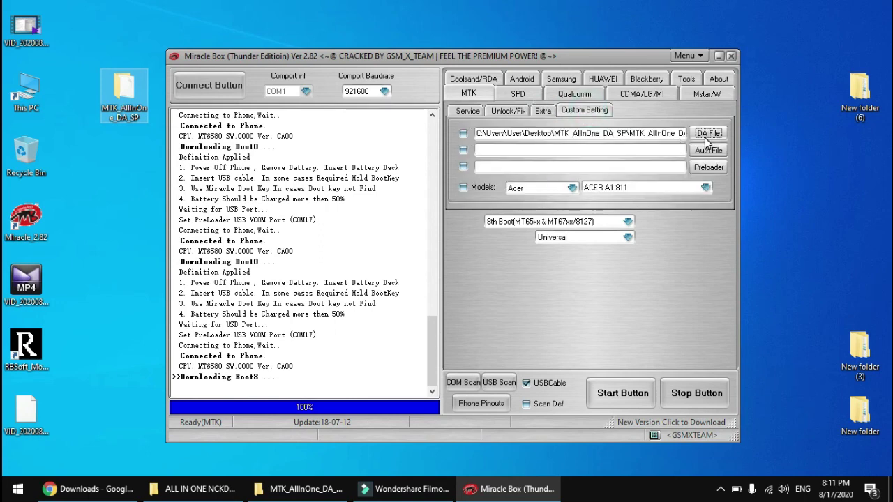
pyautogui.click(463, 133)
pyautogui.click(624, 393)
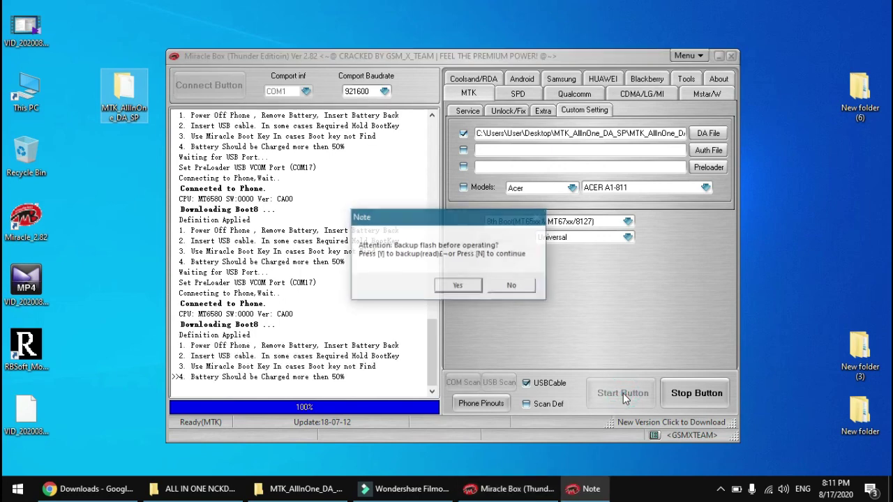
pyautogui.click(512, 285)
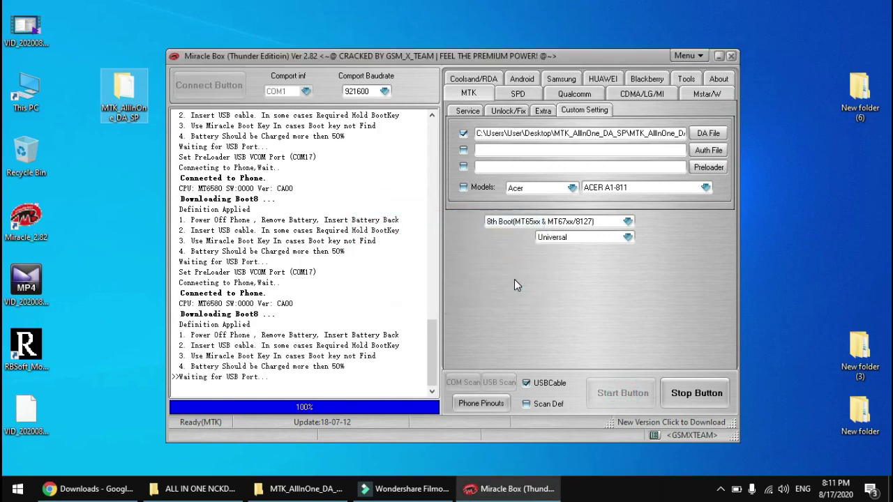